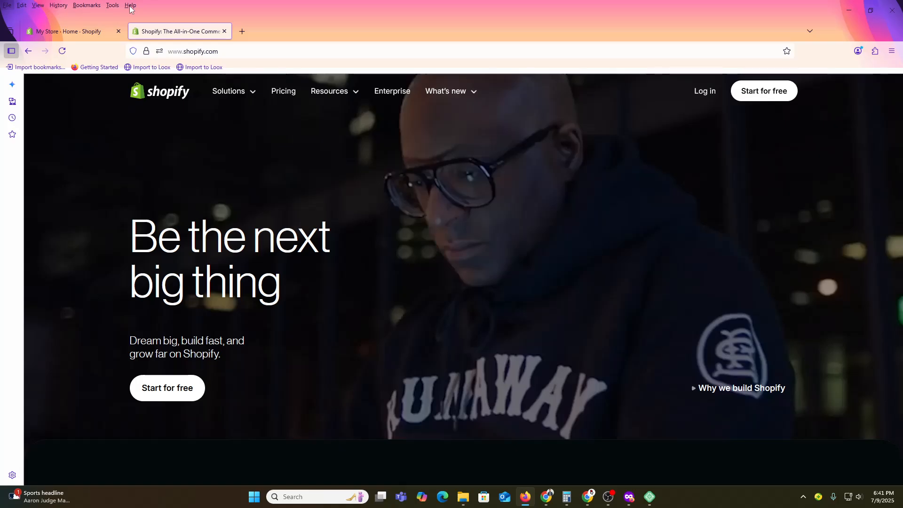
- Switch to the My Store admin and open the Online Store themes page
click(182, 393)
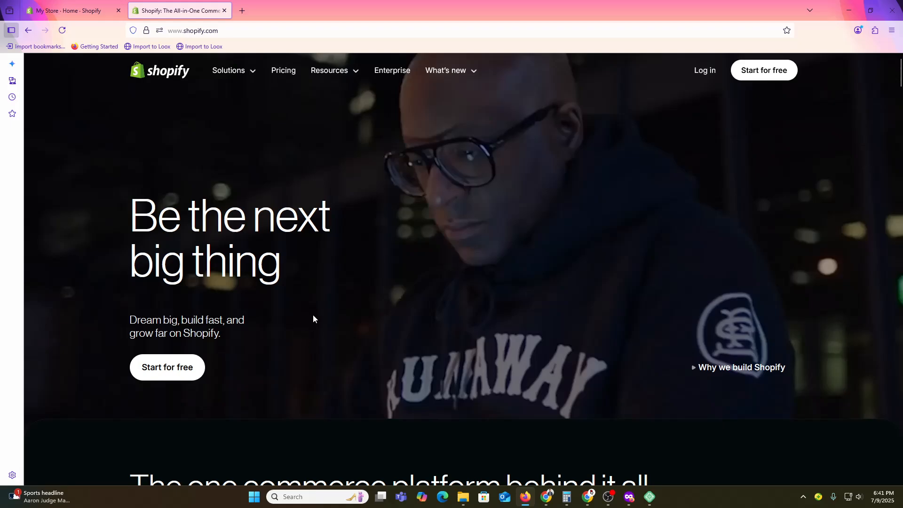
click(85, 4)
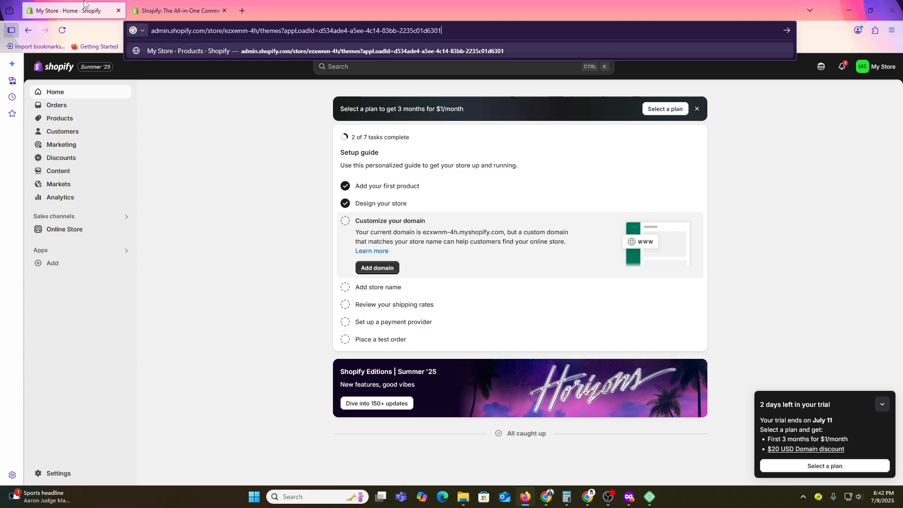
click(203, 148)
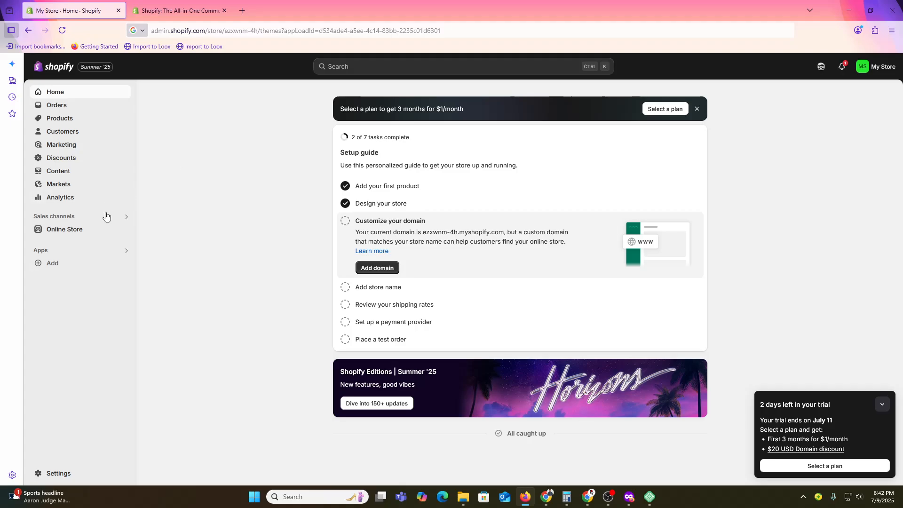
click(83, 231)
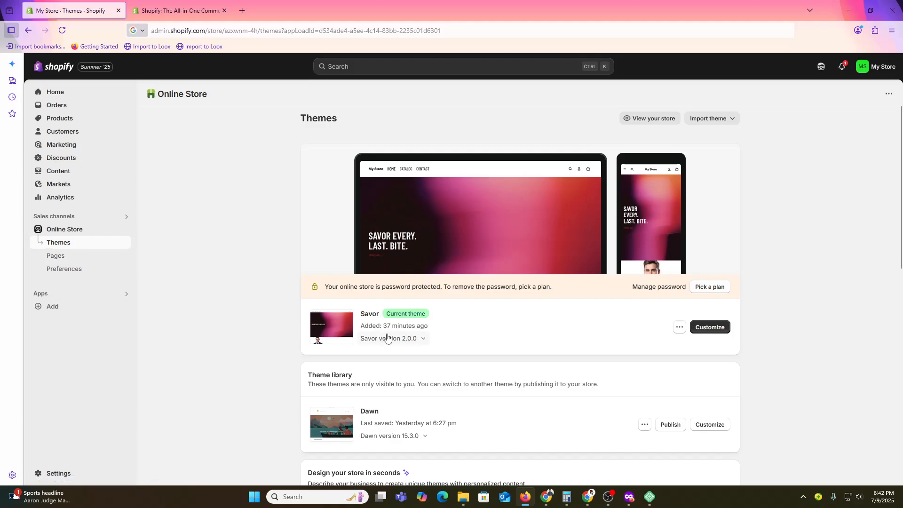
- Publish the Dawn theme from the theme library as the store's current theme
scroll(386, 336, down, 5)
scroll(383, 341, up, 4)
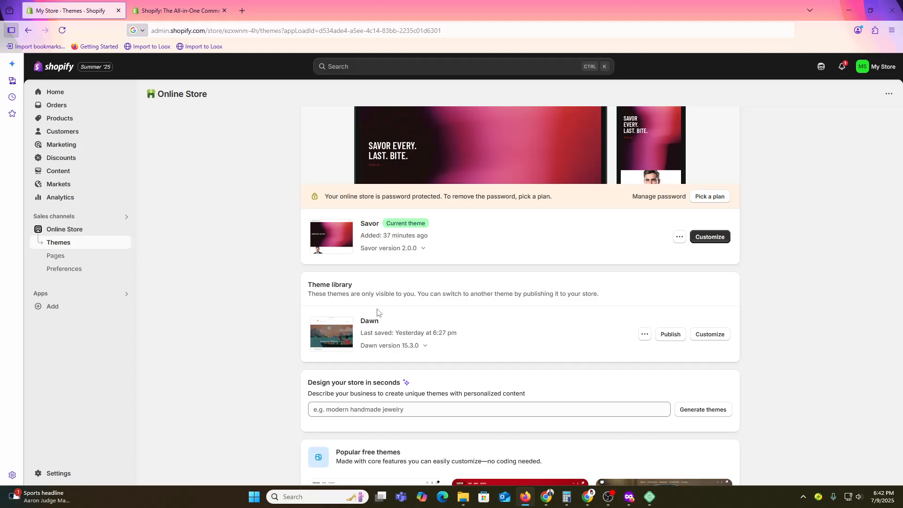
click(672, 335)
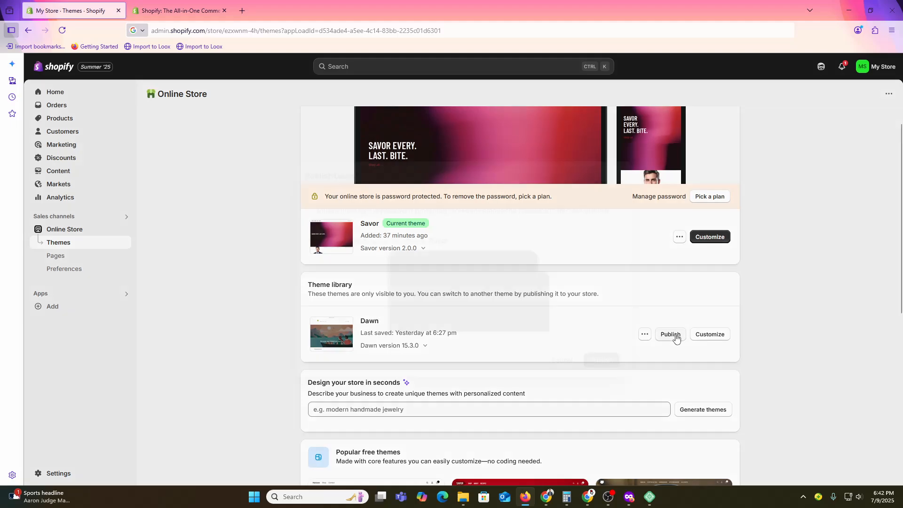
click(585, 349)
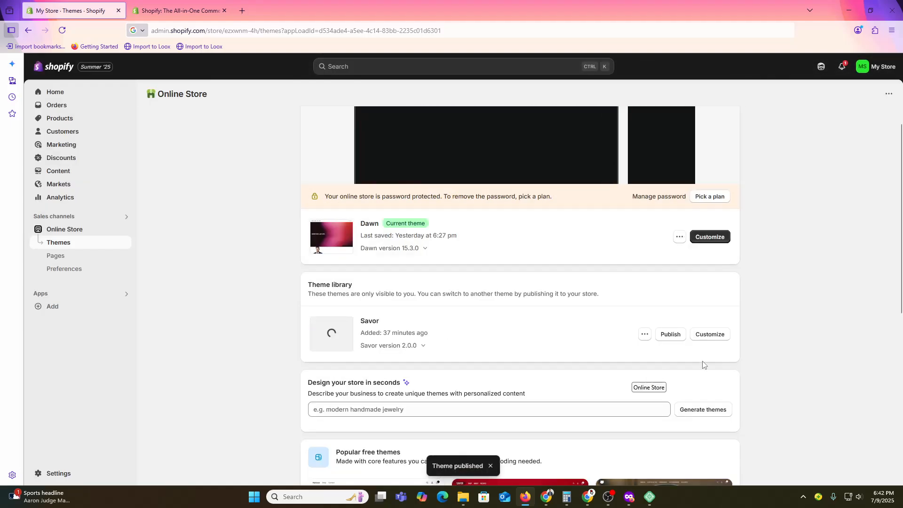
scroll(588, 375, up, 2)
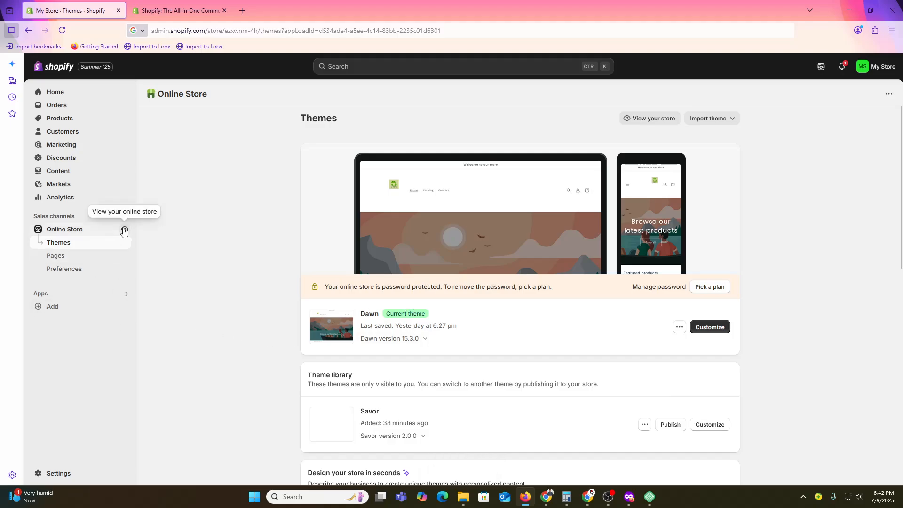
- View the live online store and look through its home page from header to featured products
click(124, 229)
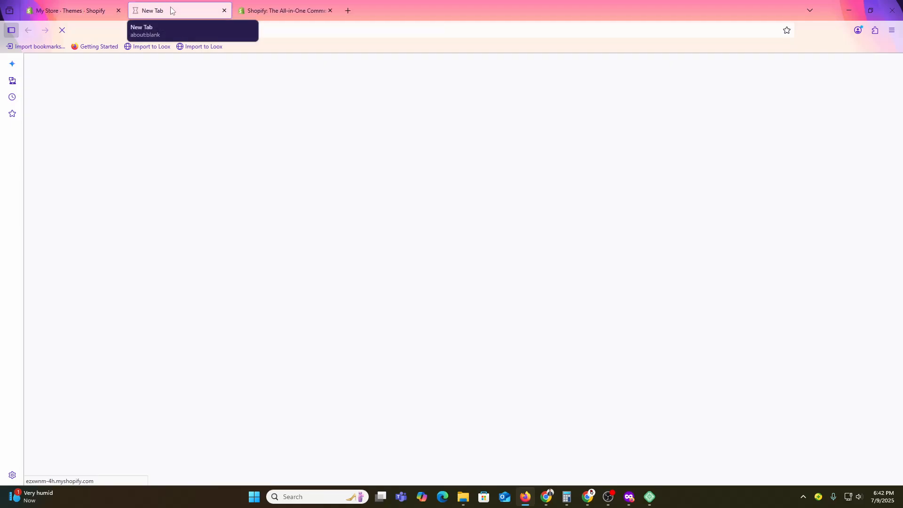
scroll(334, 270, down, 10)
scroll(399, 320, up, 10)
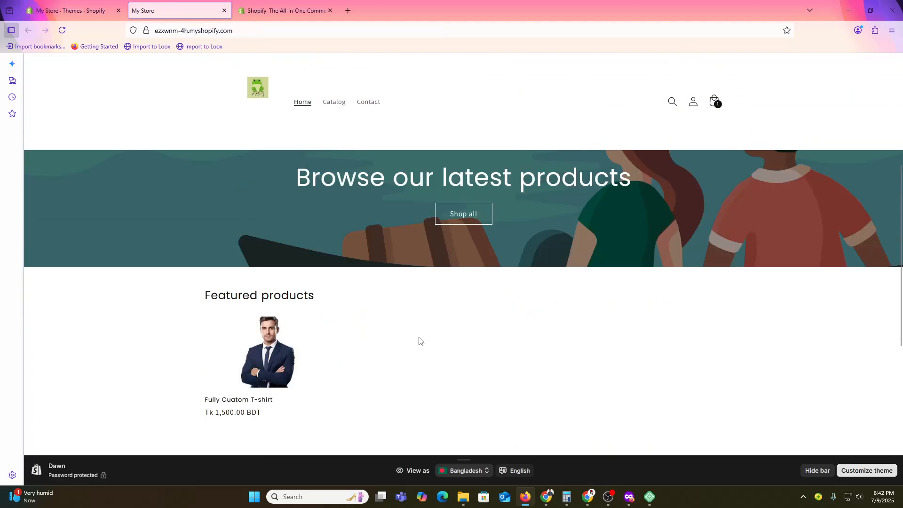
- Return to the store admin and open the Dawn theme for customization at its Header section settings
click(88, 3)
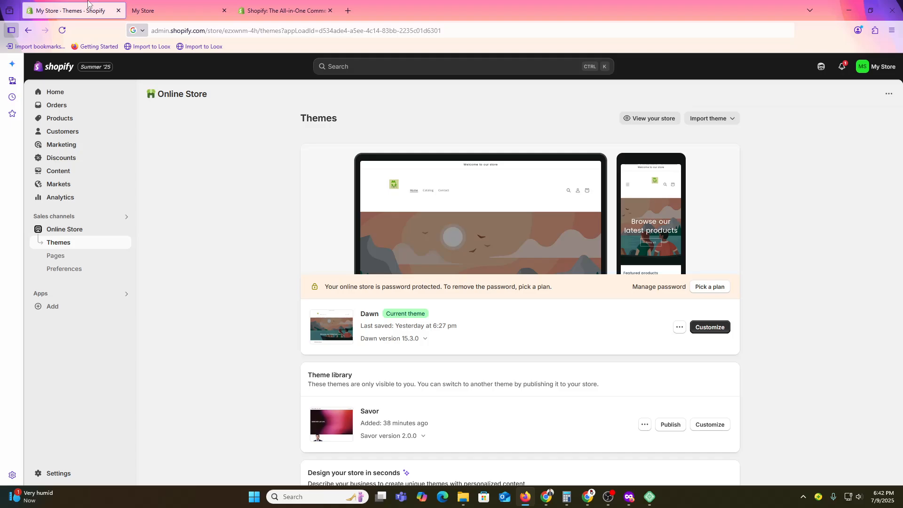
click(717, 328)
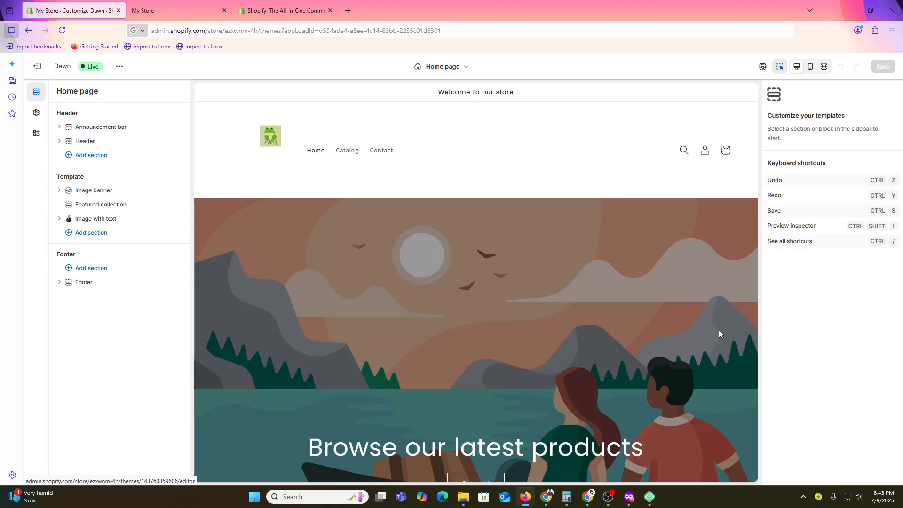
click(108, 145)
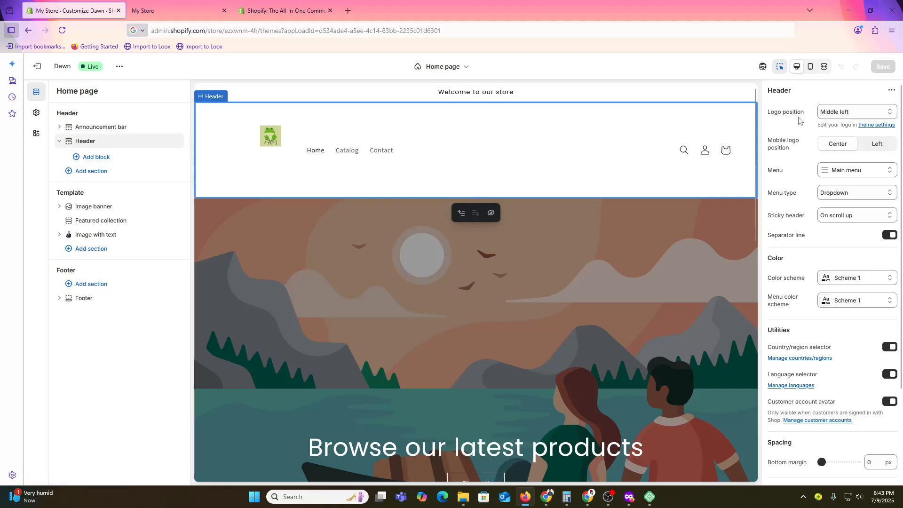
- Try the Top left and Top center logo positions for the header and restore Middle left
click(875, 116)
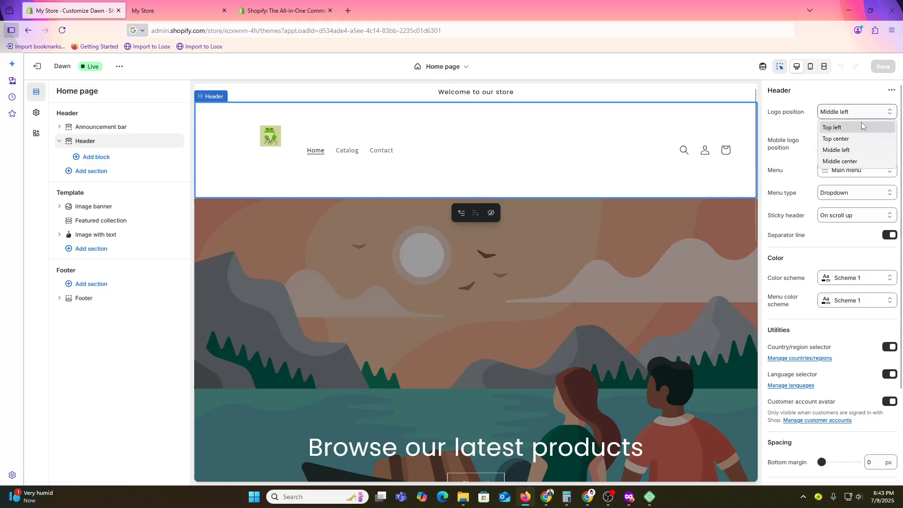
click(862, 124)
click(861, 113)
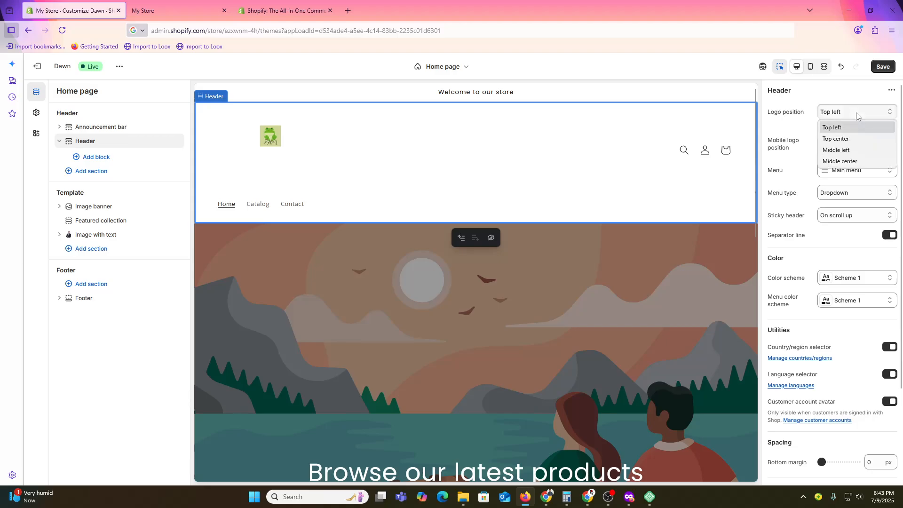
click(850, 139)
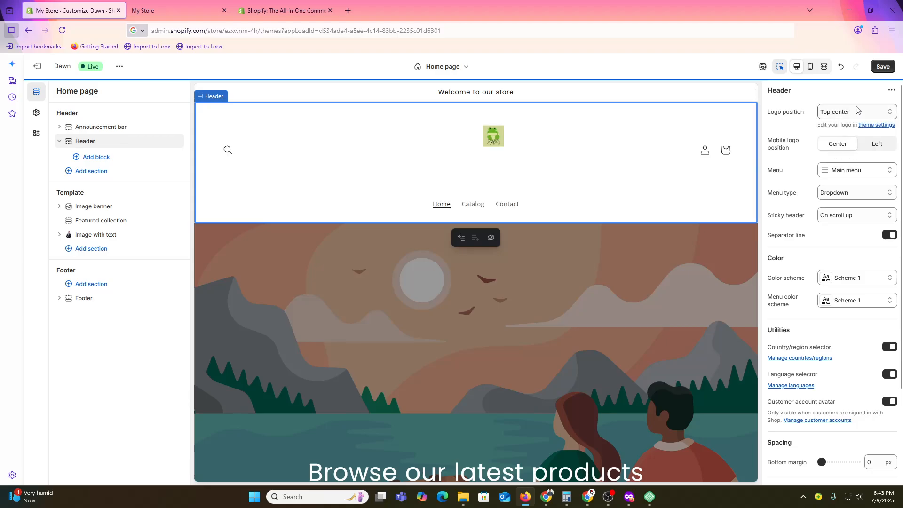
click(857, 112)
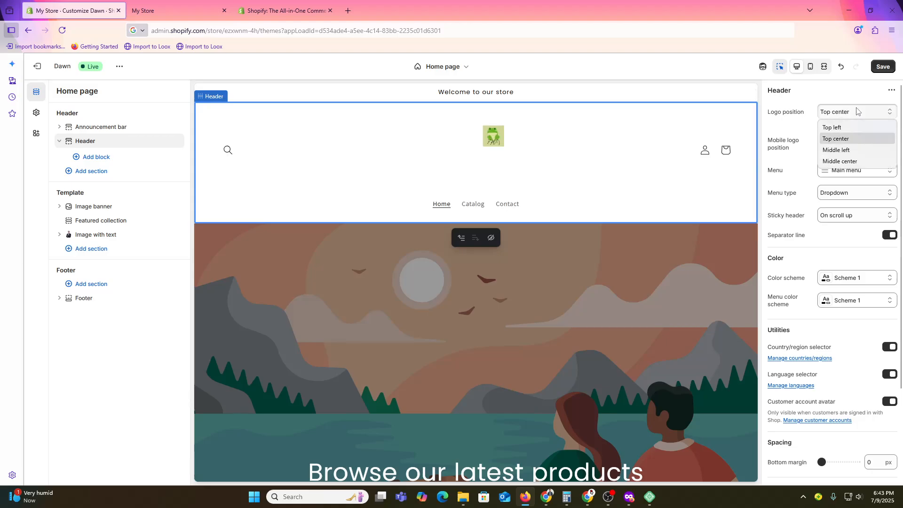
click(842, 150)
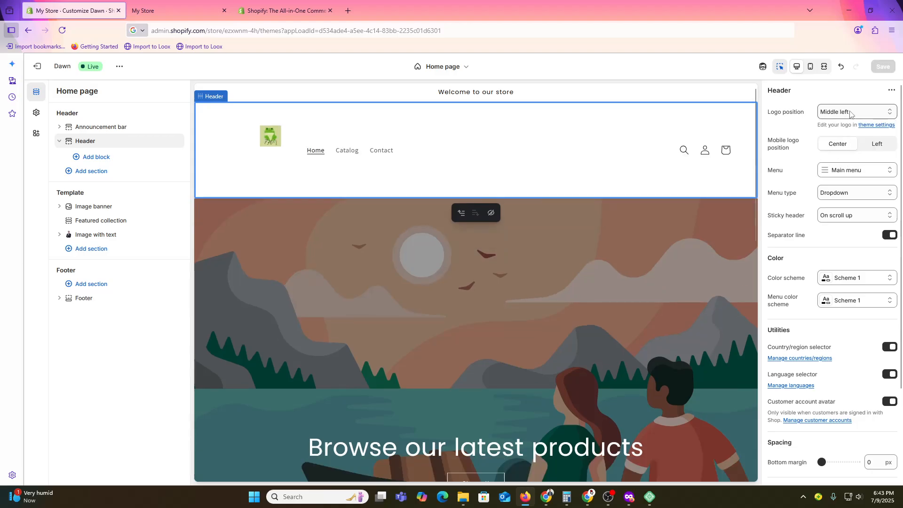
- Remove the frog logo image in the theme's logo settings
click(875, 125)
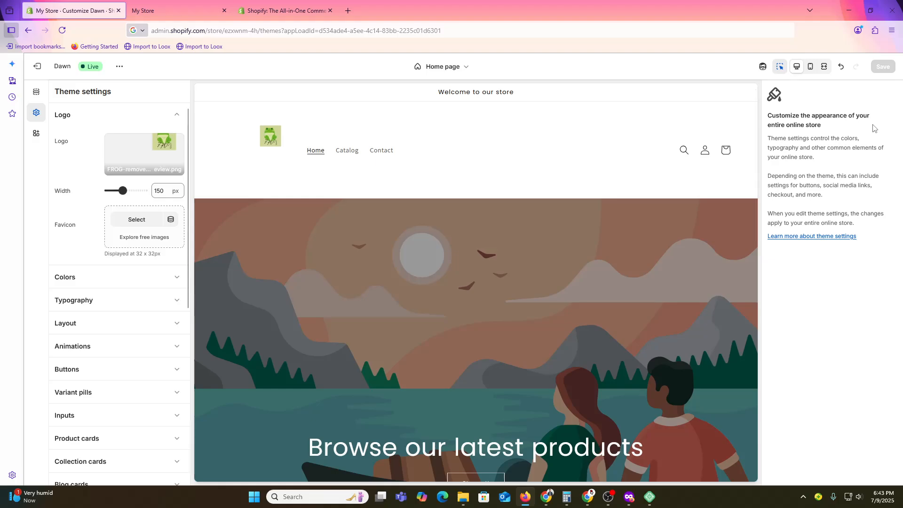
click(160, 153)
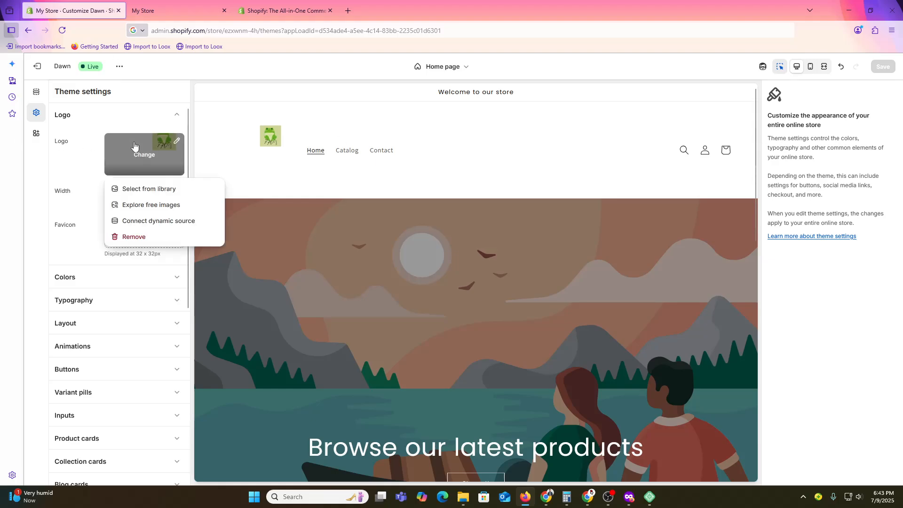
click(149, 236)
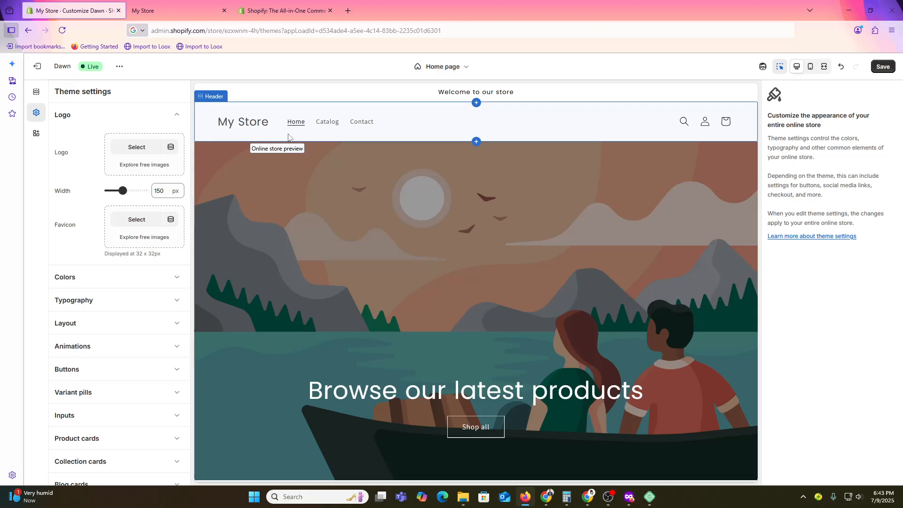
- Set the background of color Scheme 4 to #E74B4B and return to the color schemes
click(83, 287)
click(73, 251)
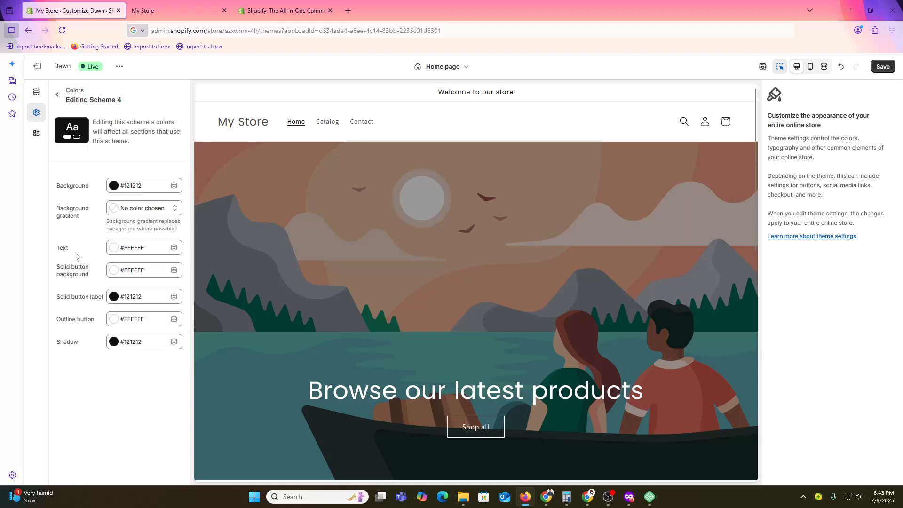
click(124, 192)
text(E74B4B)
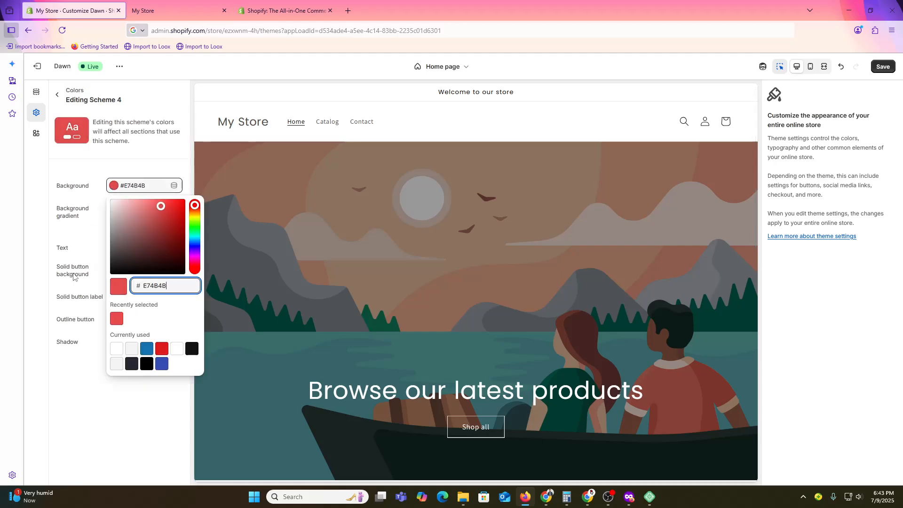
key(ctrl+s)
click(56, 95)
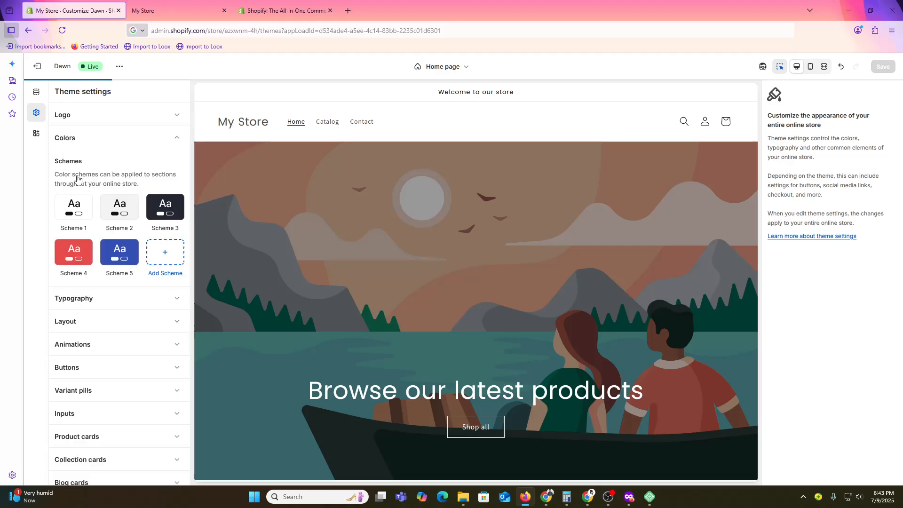
- Examine the color settings of Scheme 5 and Scheme 2 without changing them
click(116, 250)
click(57, 93)
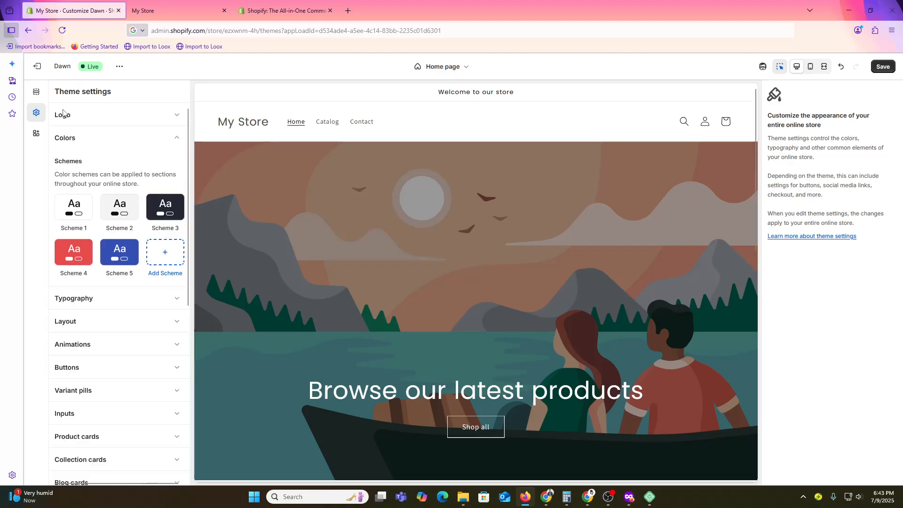
click(120, 207)
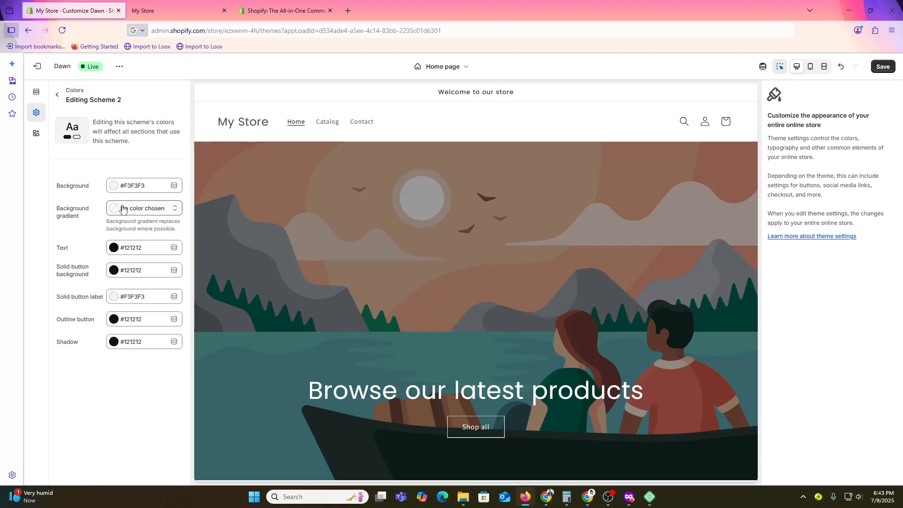
click(57, 96)
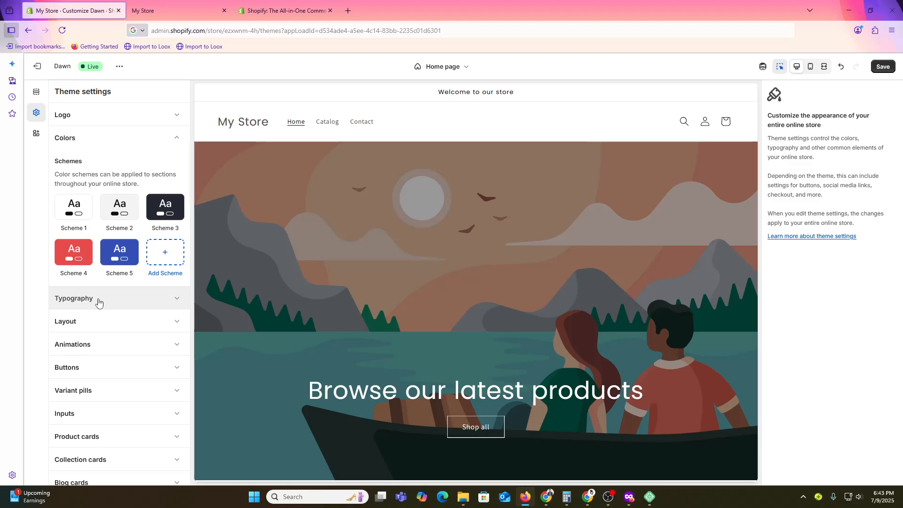
- Add an Announcement bar section below the Header and set its color scheme to Scheme 1
scroll(566, 431, down, 10)
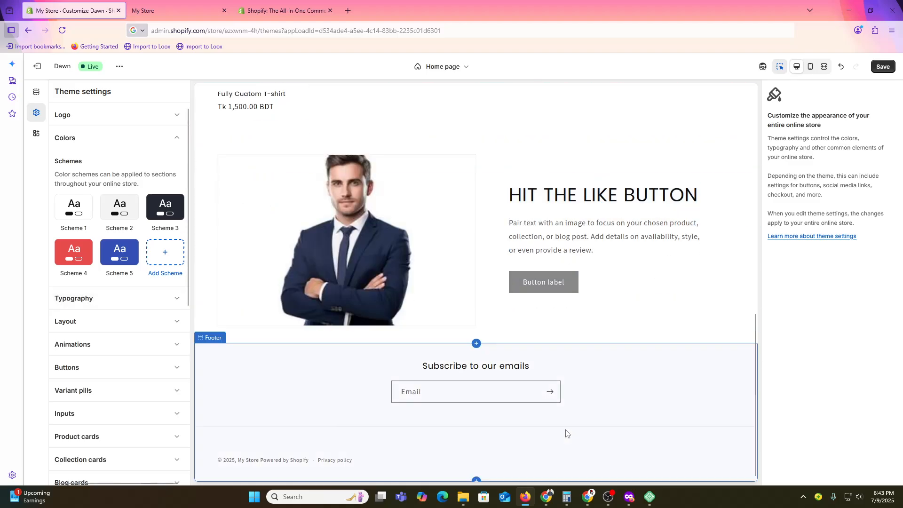
click(477, 347)
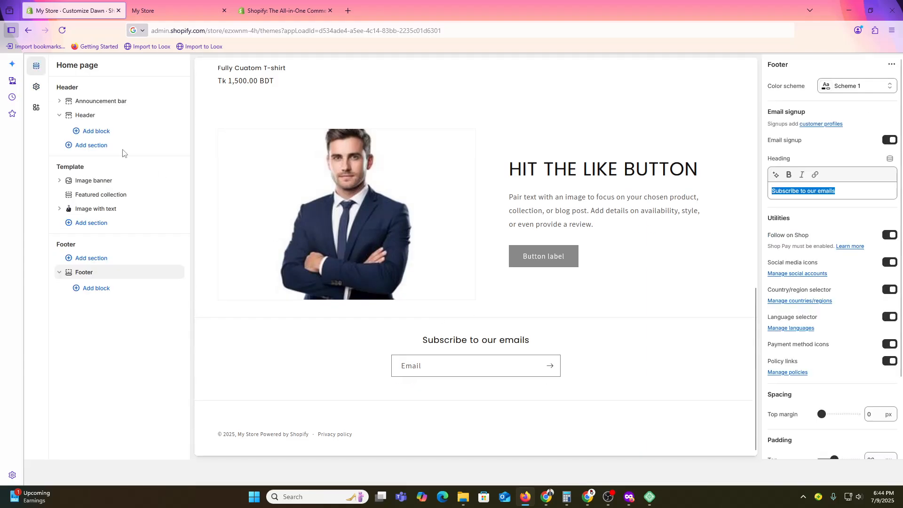
click(89, 171)
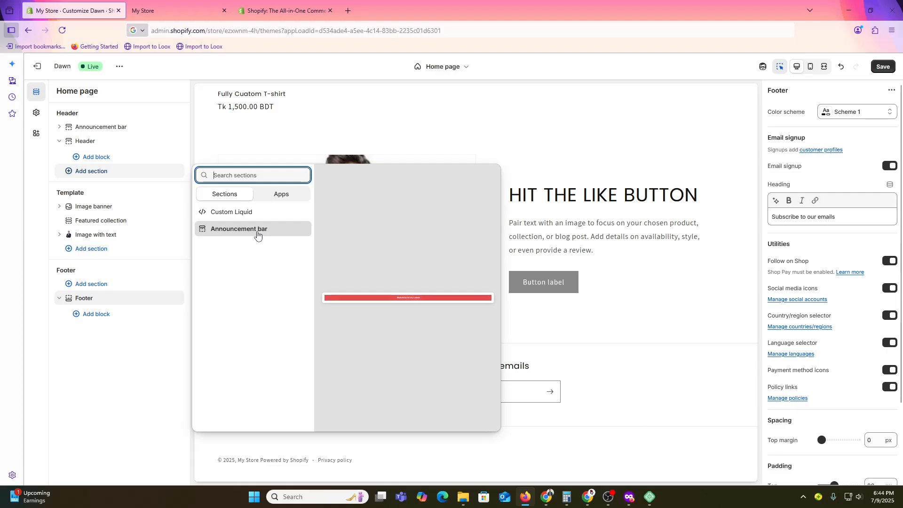
click(258, 236)
scroll(472, 341, up, 5)
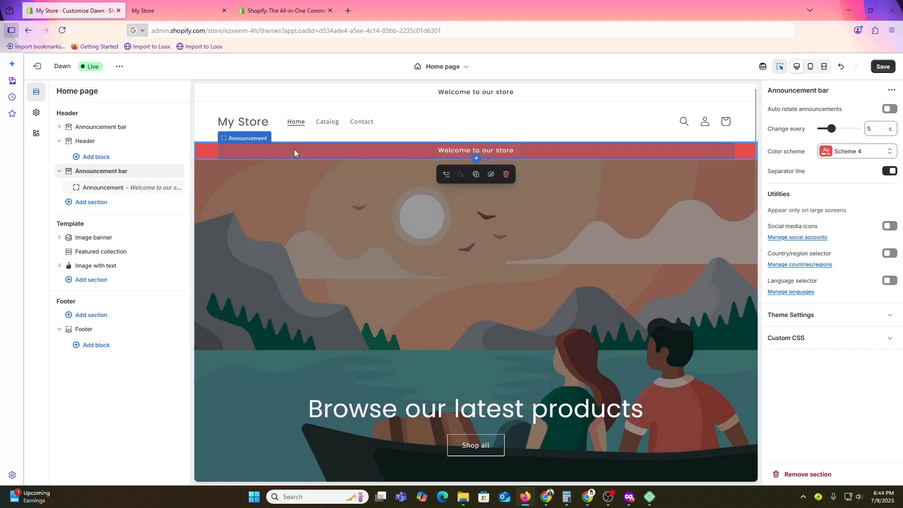
click(854, 149)
click(828, 175)
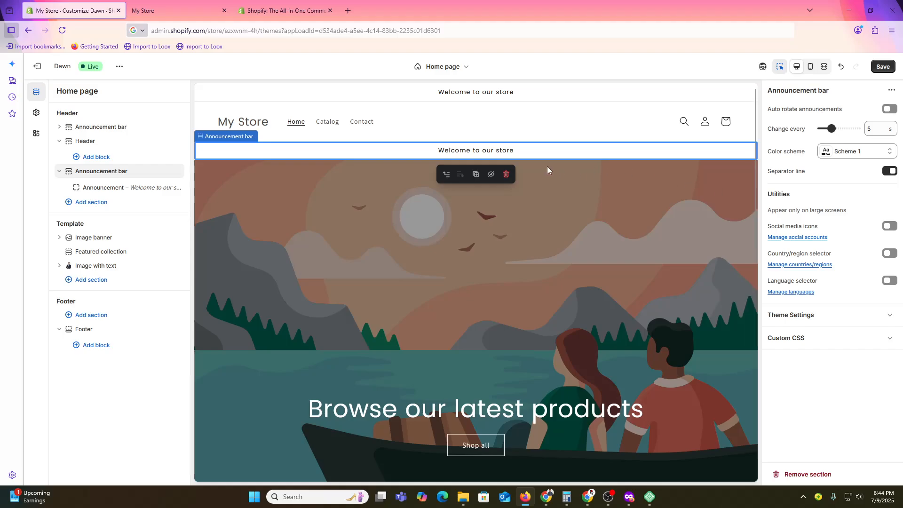
- Add a Video section to the home page template below the Image with text section
scroll(554, 271, down, 5)
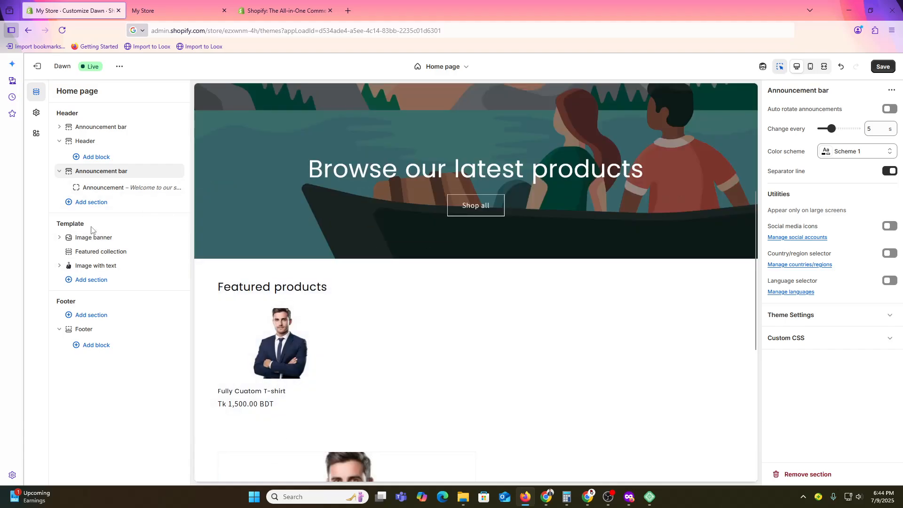
click(104, 282)
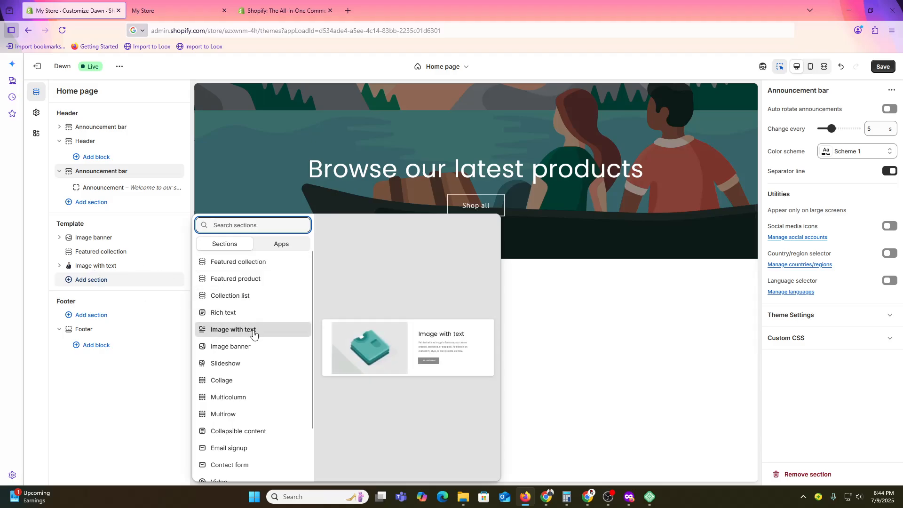
scroll(254, 331, down, 2)
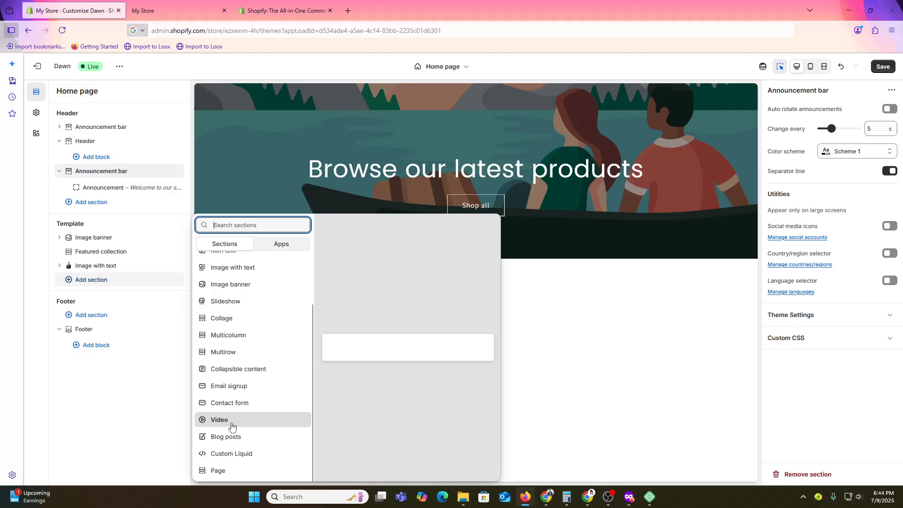
key(Escape)
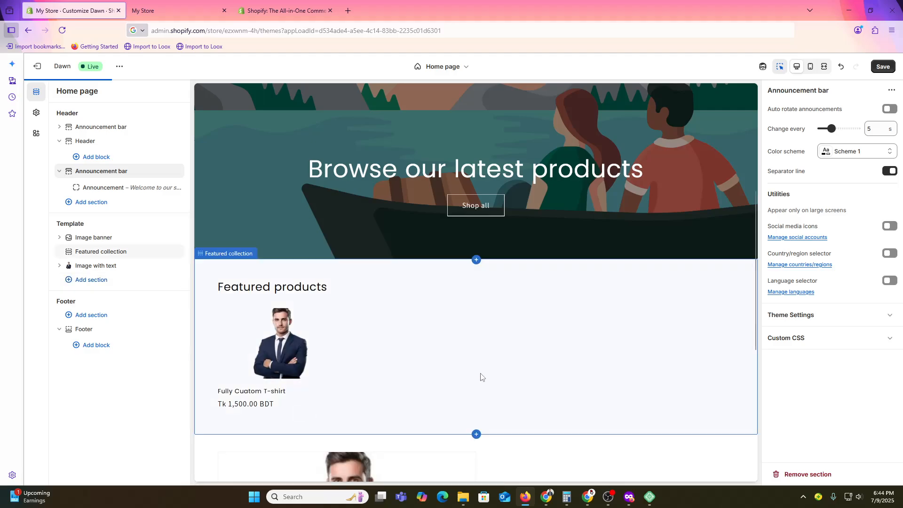
scroll(480, 374, down, 5)
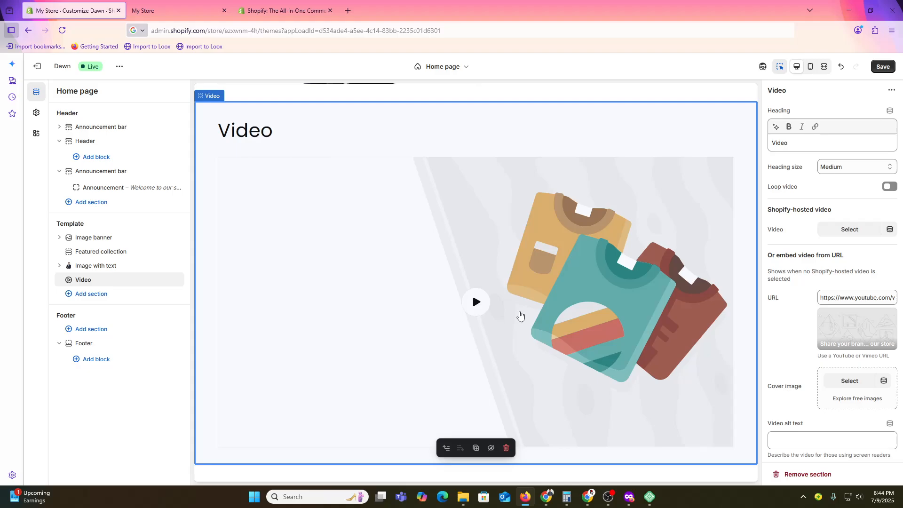
- Replace the picture in the Image with text section with the QR code image Untitled_design_3
scroll(520, 315, up, 4)
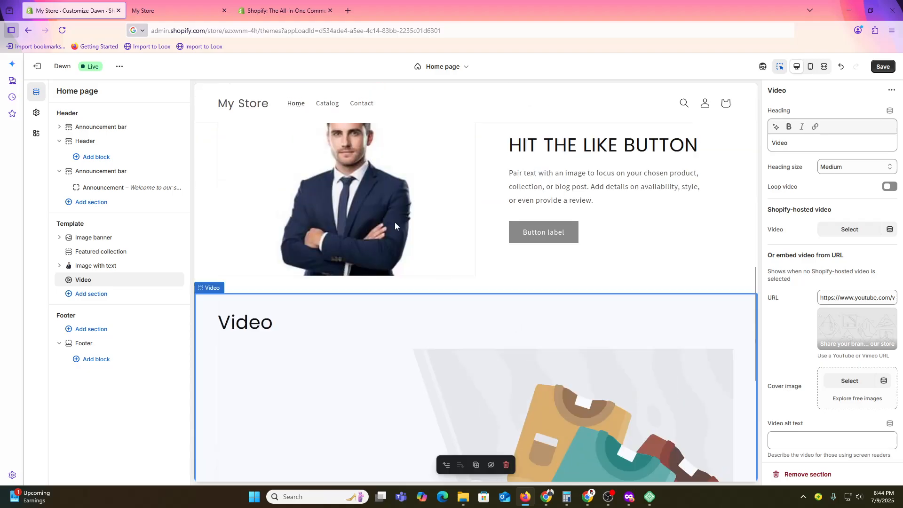
scroll(372, 328, up, 4)
click(388, 354)
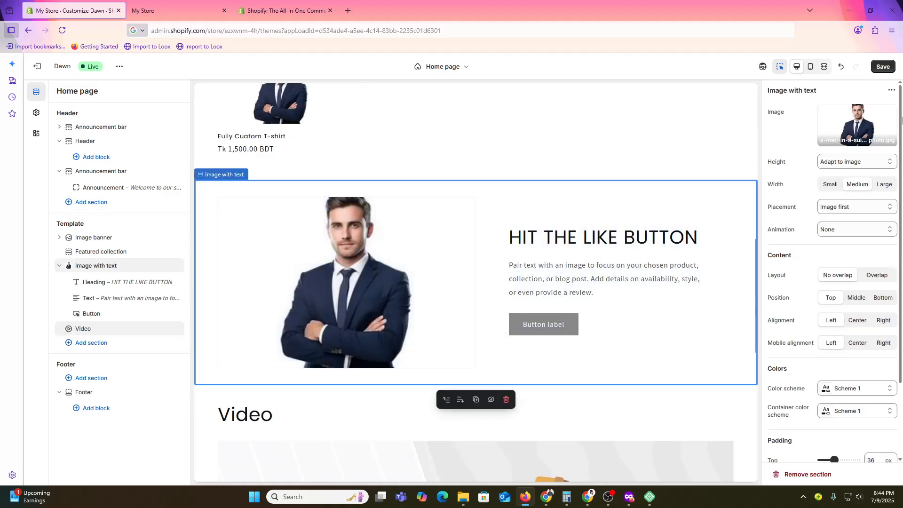
click(848, 125)
click(823, 158)
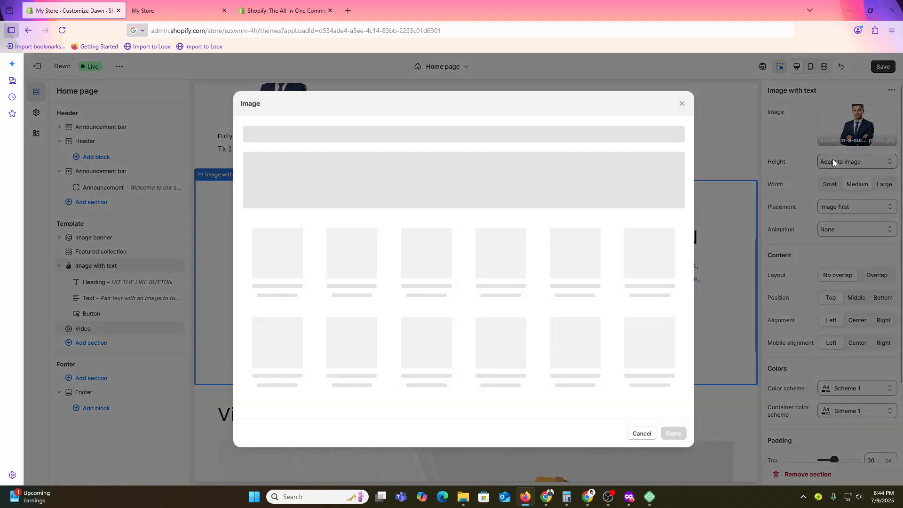
click(423, 273)
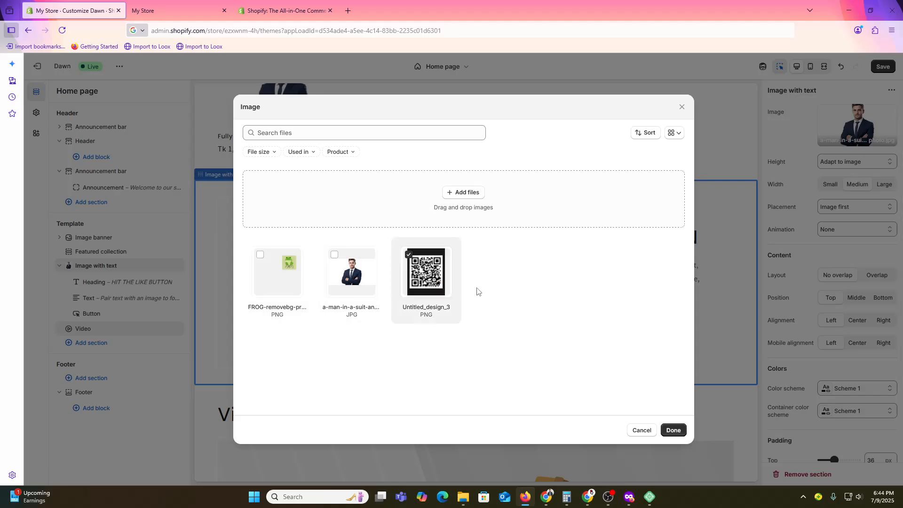
click(674, 430)
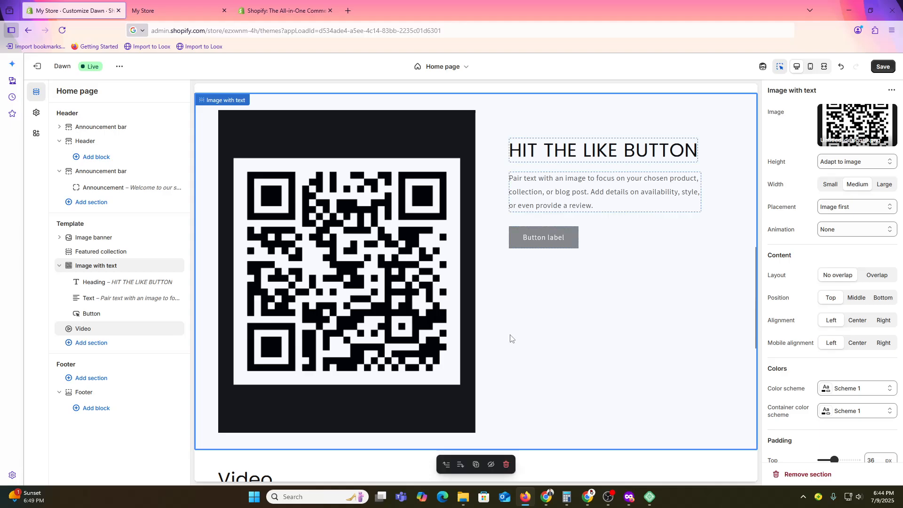
- Set both the image height and the image width of the Image with text section to Small
click(853, 165)
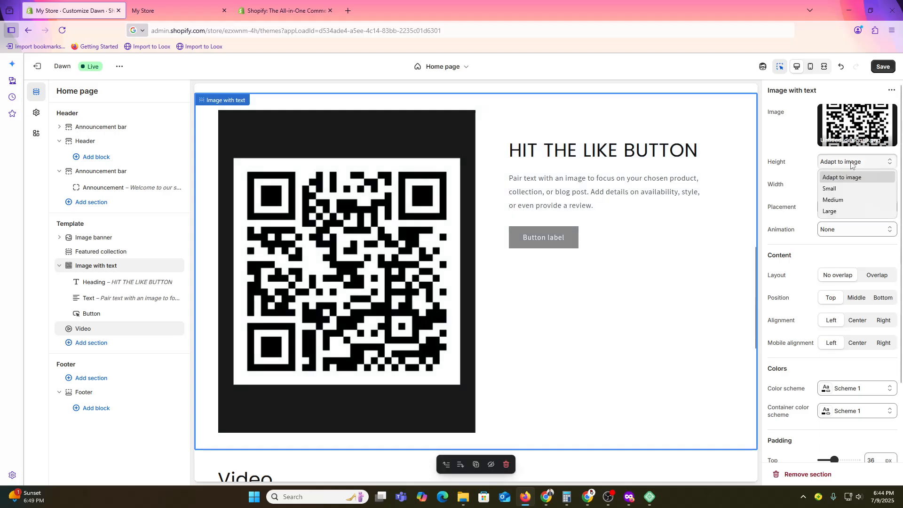
click(850, 187)
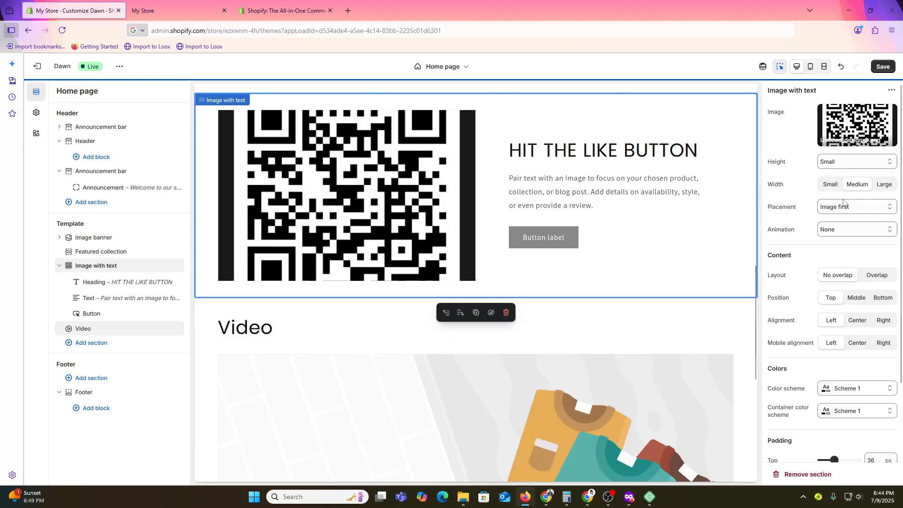
click(831, 186)
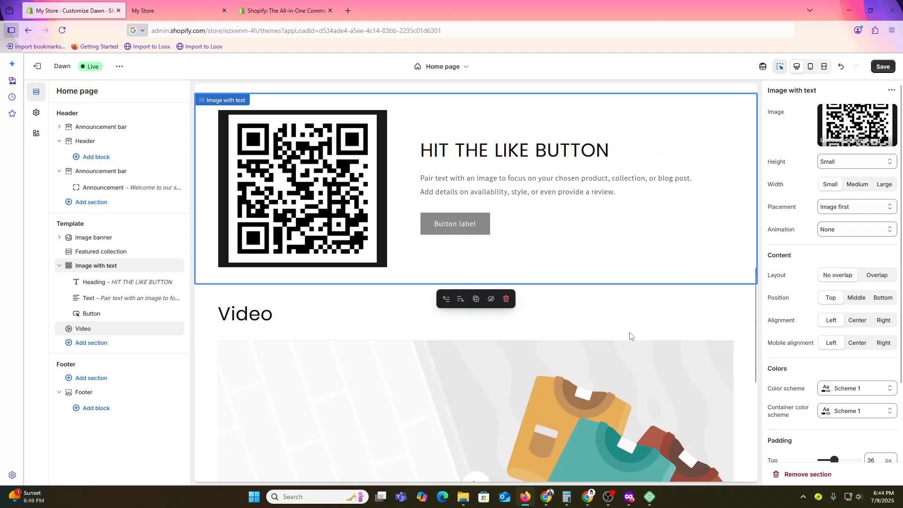
scroll(291, 334, up, 2)
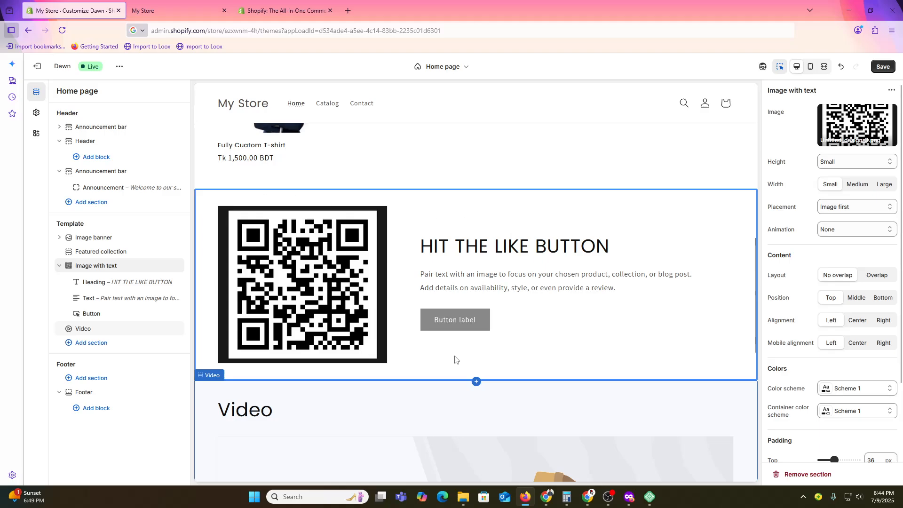
- Select the text block of the Image with text section, save the theme changes and exit the theme editor
click(530, 288)
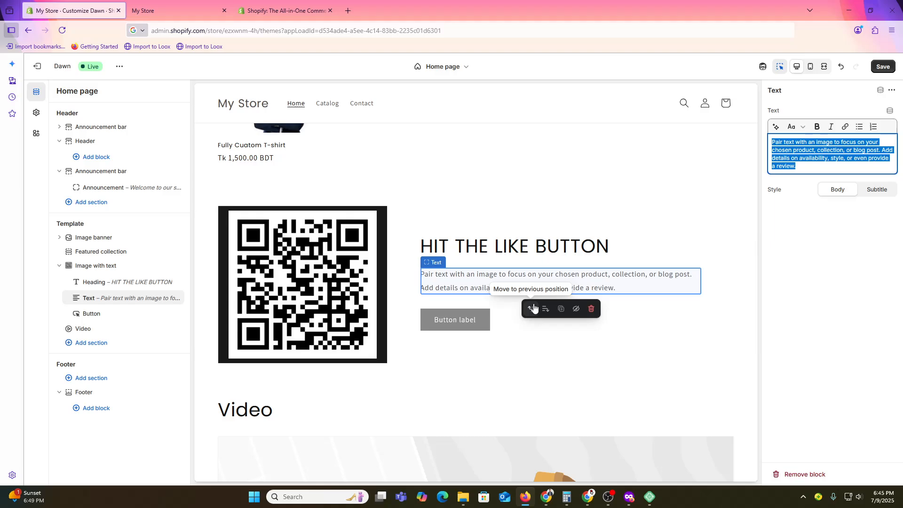
click(883, 67)
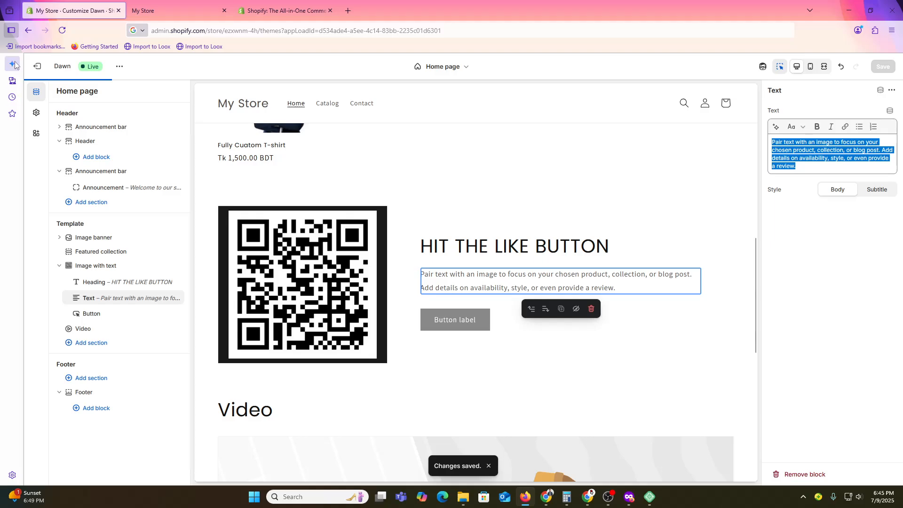
click(33, 70)
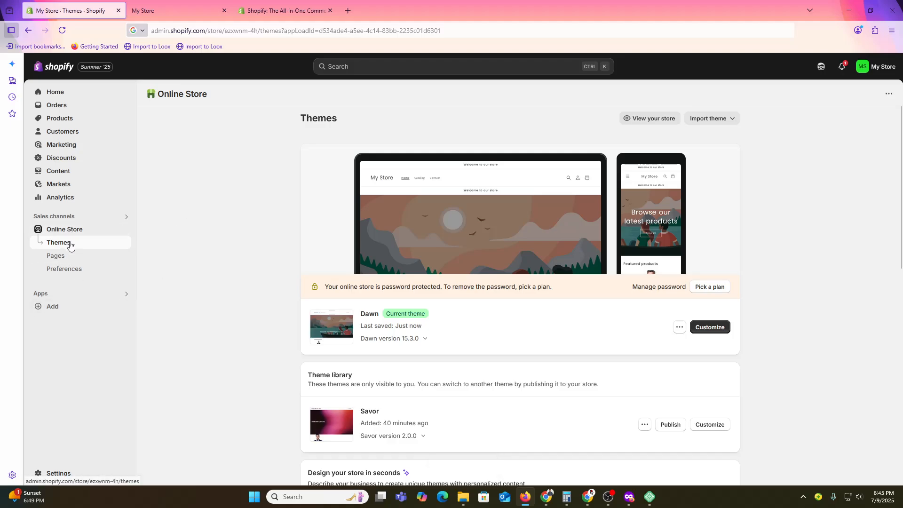
- Create and save a new online store page titled ABOUT US with its visibility set to Visible
click(61, 261)
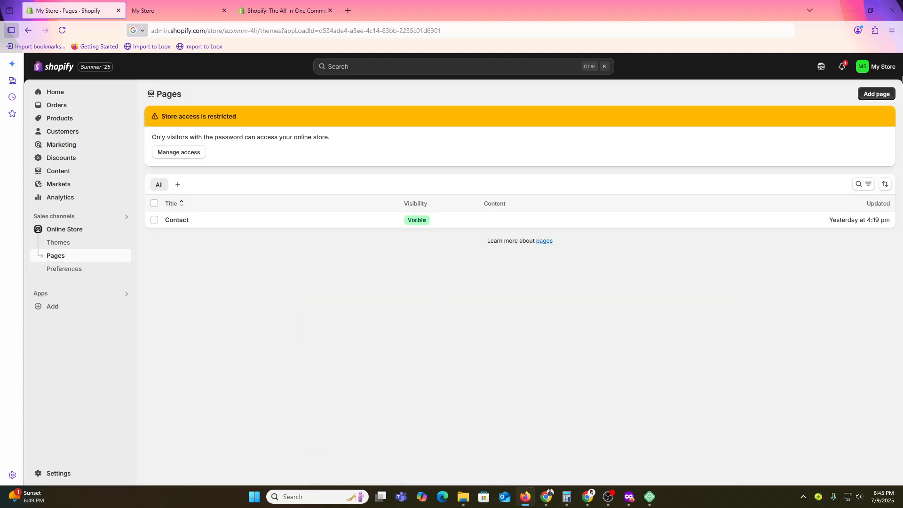
click(875, 95)
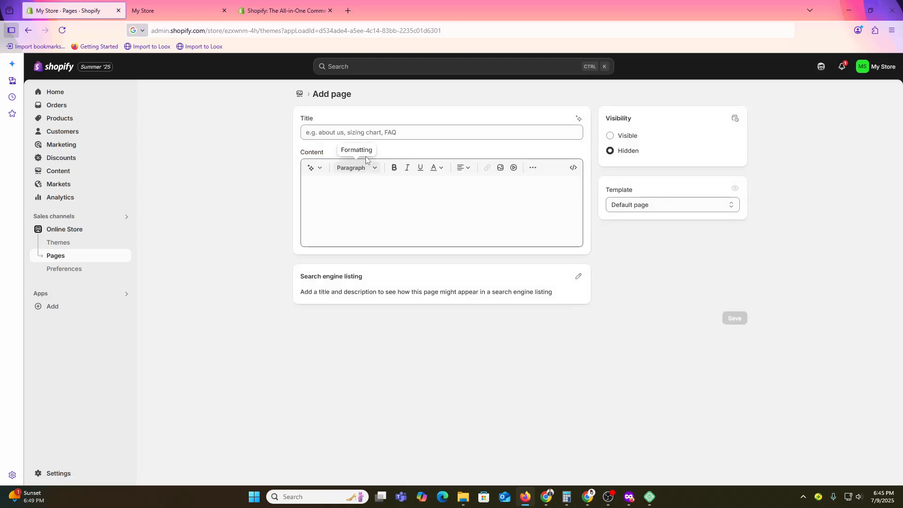
click(369, 132)
text(ABO)
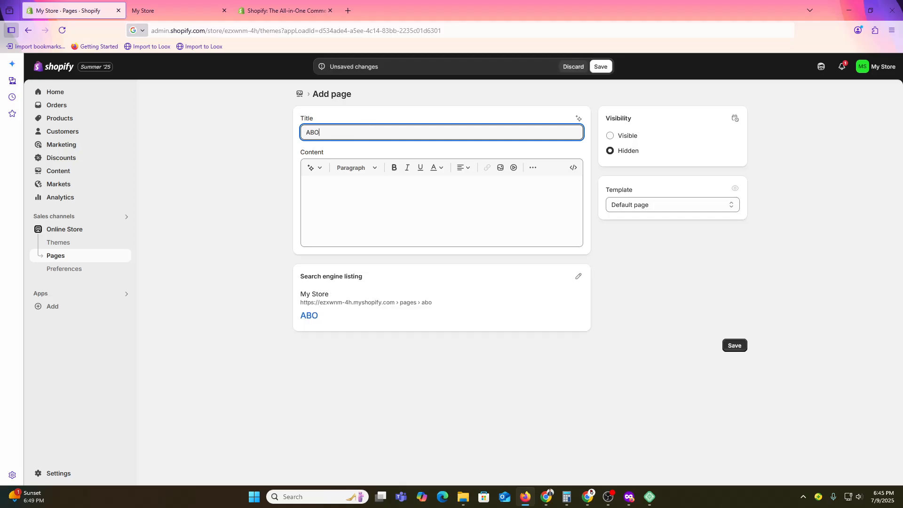
text(UT US)
click(624, 134)
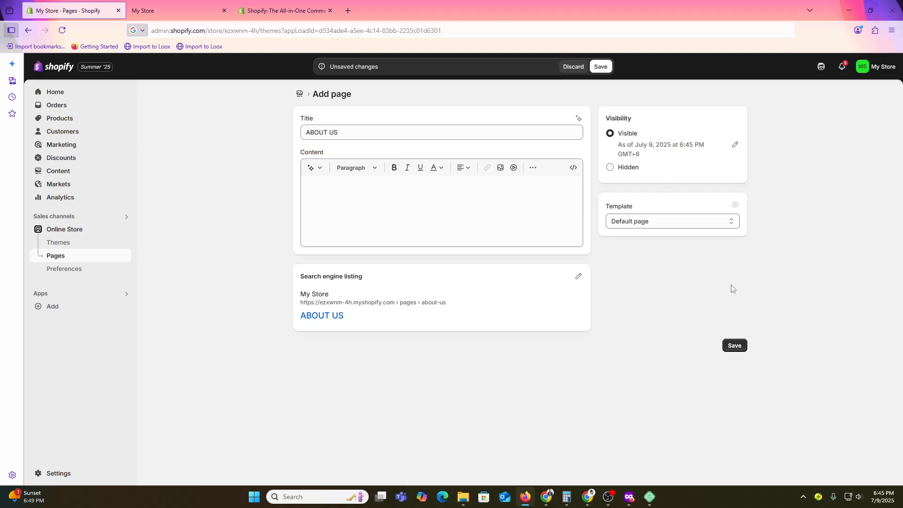
click(733, 345)
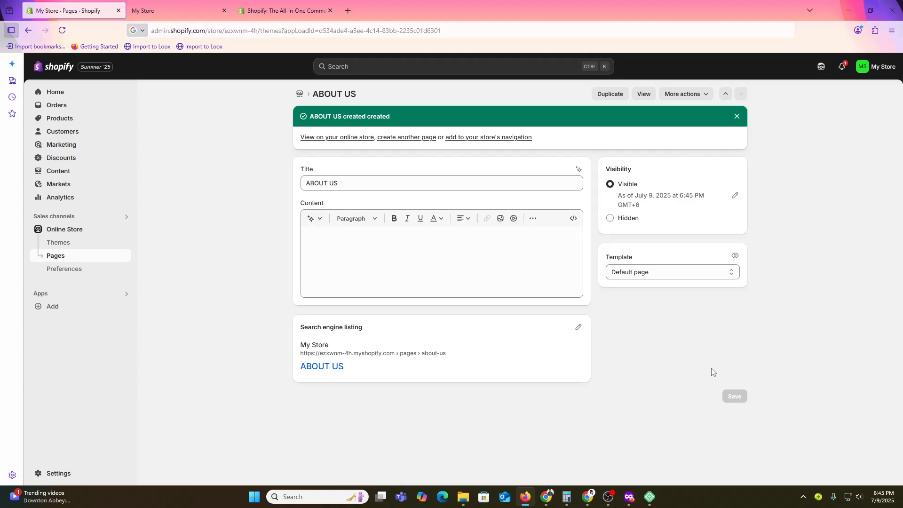
- Add an About Us item linked to the ABOUT US page to the Main menu and save the menu
click(69, 177)
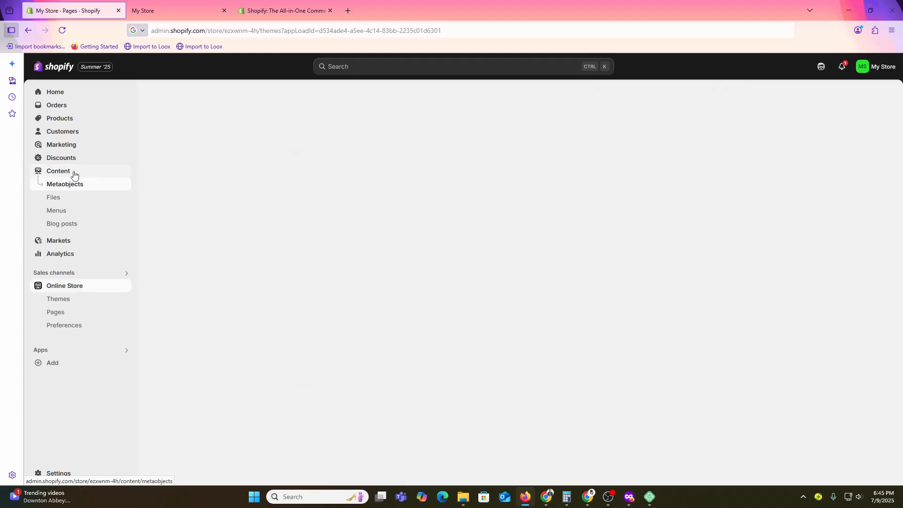
click(68, 212)
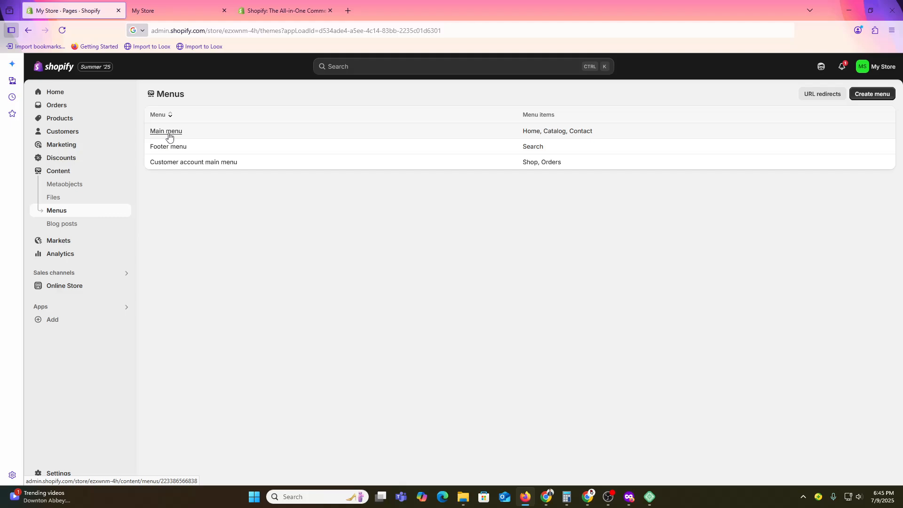
click(167, 132)
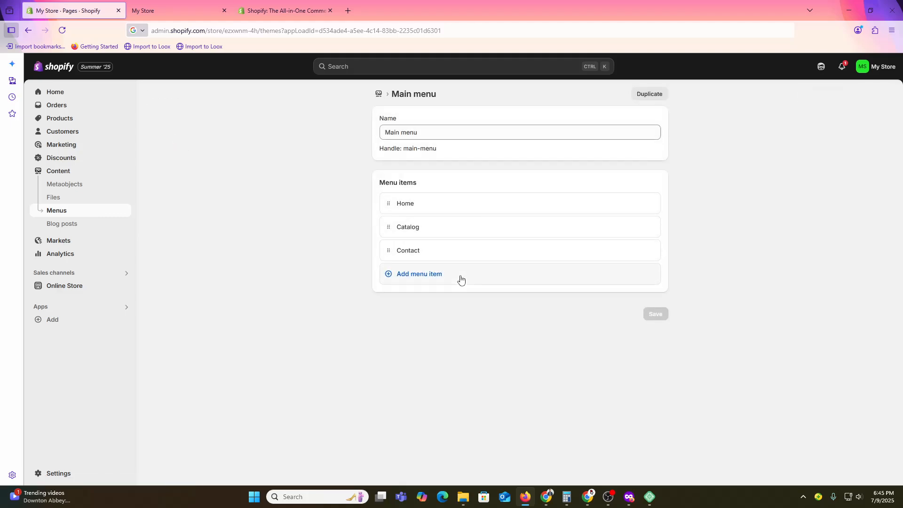
click(472, 281)
text(A)
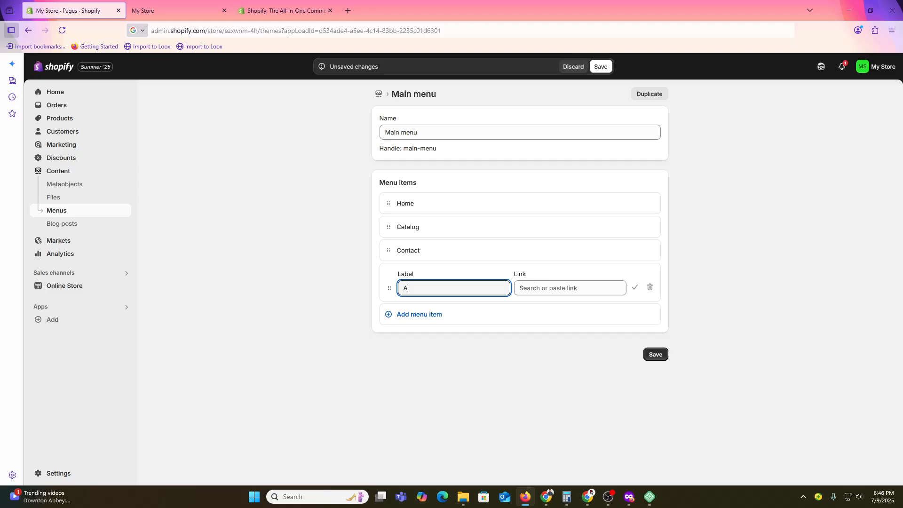
text(bout Us)
click(586, 289)
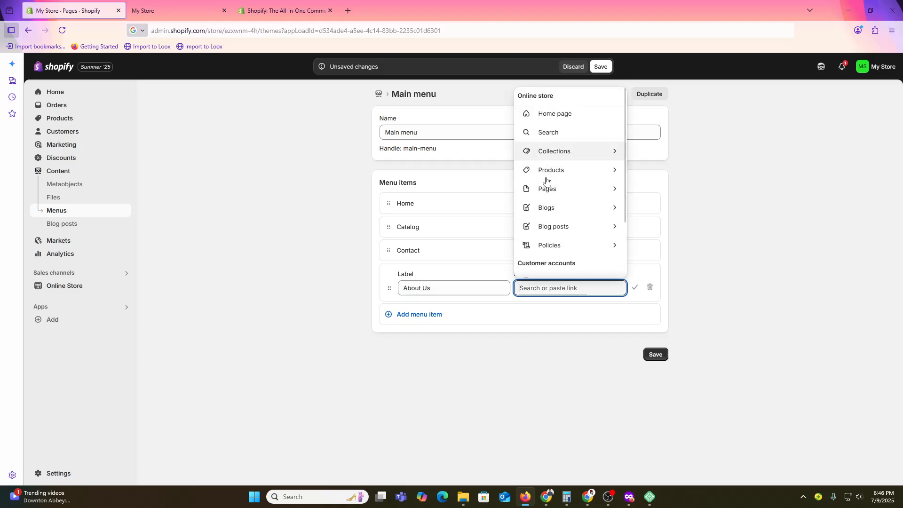
click(560, 189)
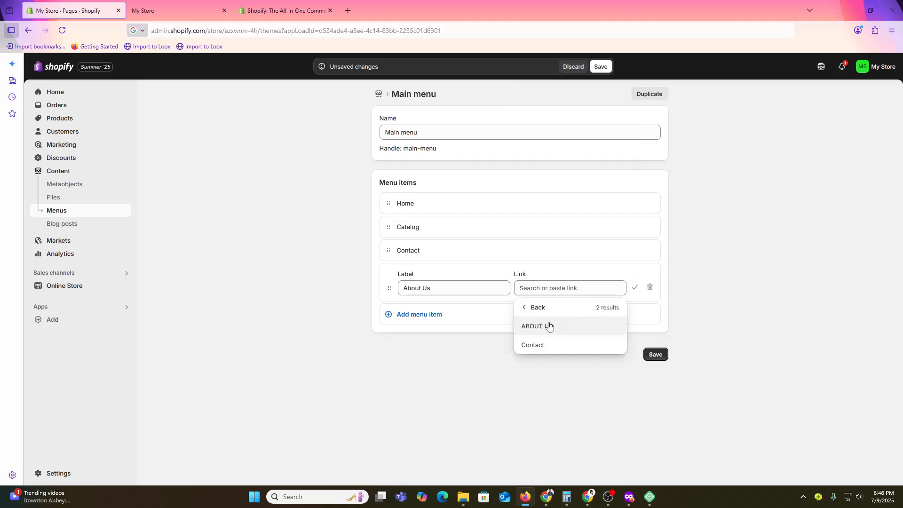
click(550, 327)
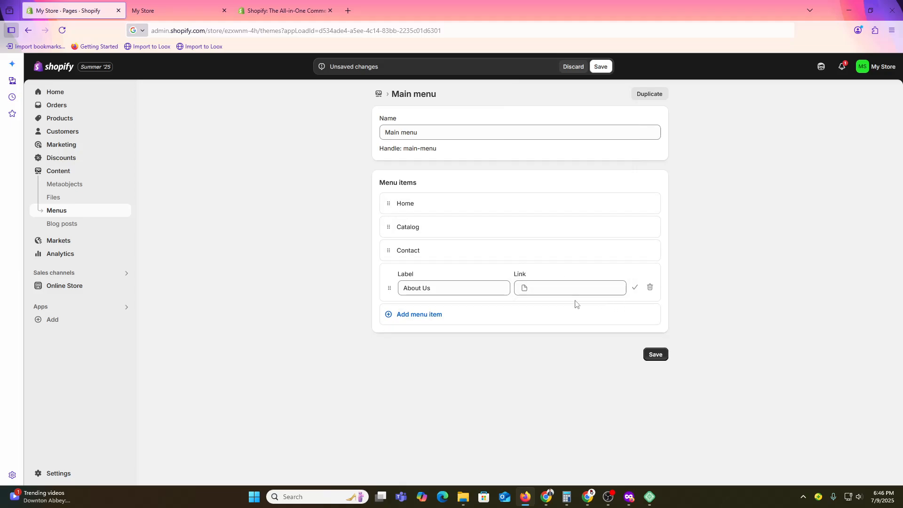
click(656, 354)
- Reload the live storefront and open the About Us page from its header navigation
click(190, 8)
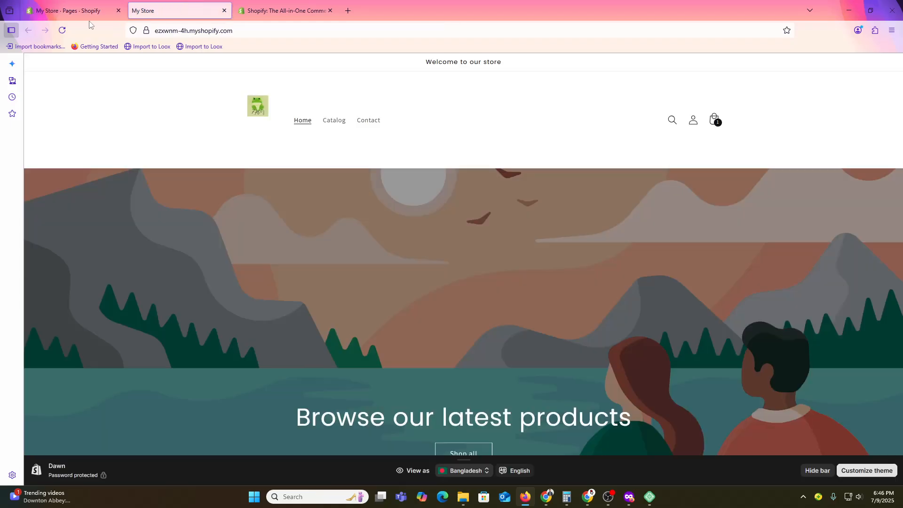
click(62, 30)
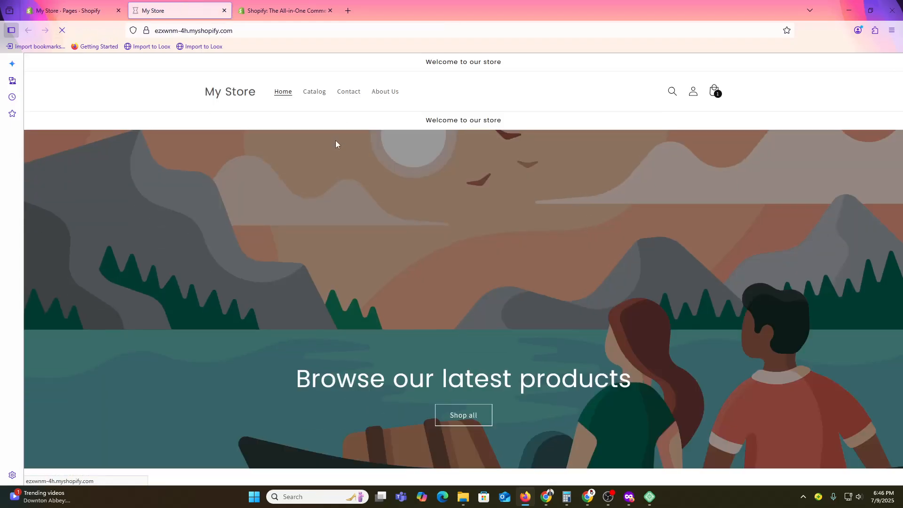
click(384, 92)
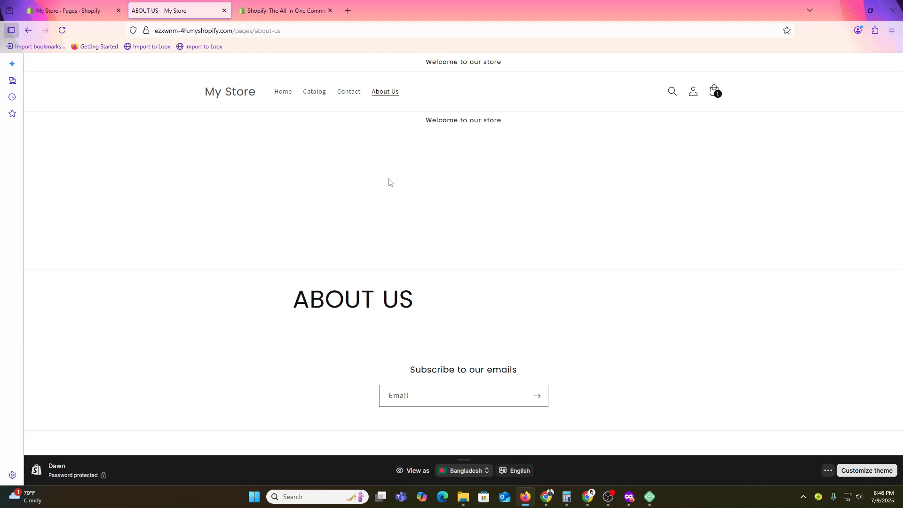
- Switch back to the Shopify admin and open the Online Store themes page
click(84, 4)
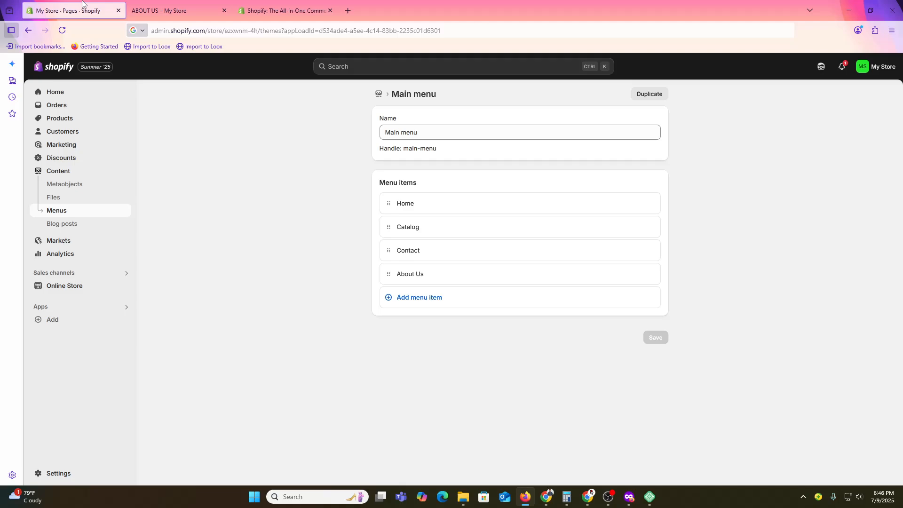
click(123, 108)
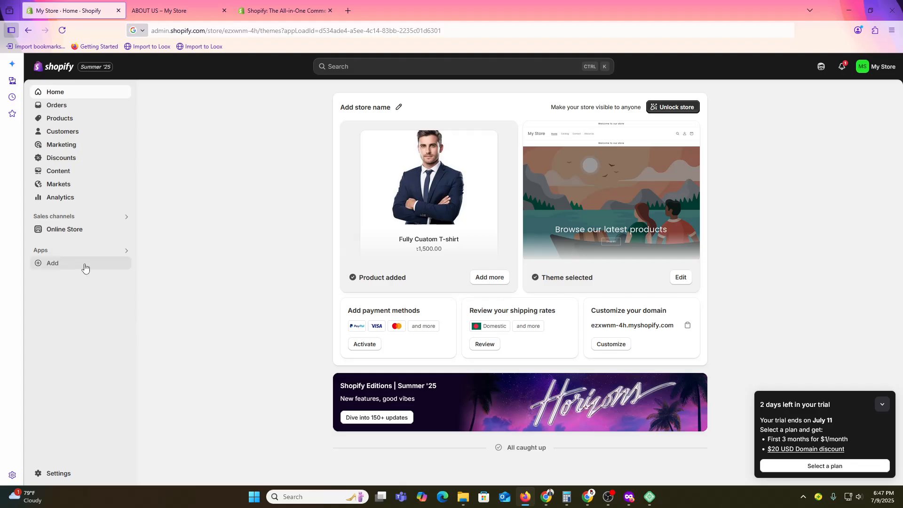
click(68, 229)
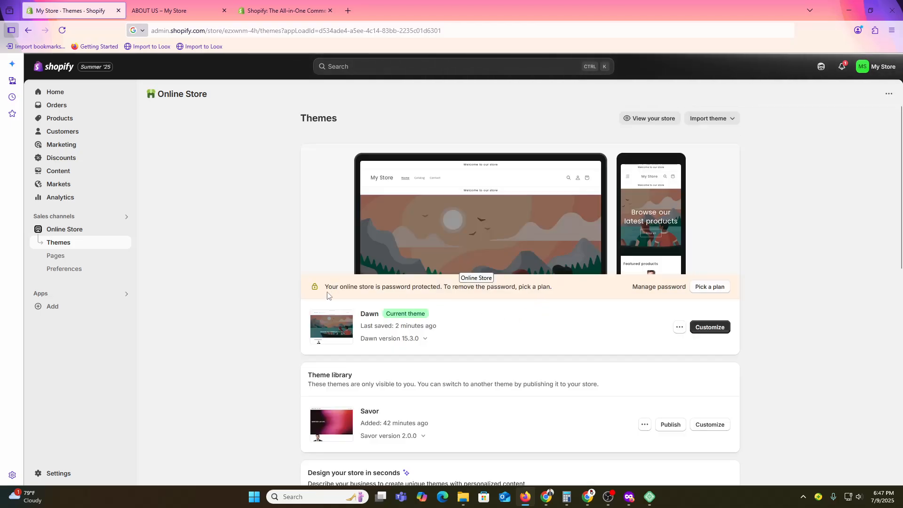
- View the available plans and the Basic plan's subscription page, and return to the themes page without subscribing
drag(332, 288, 542, 290)
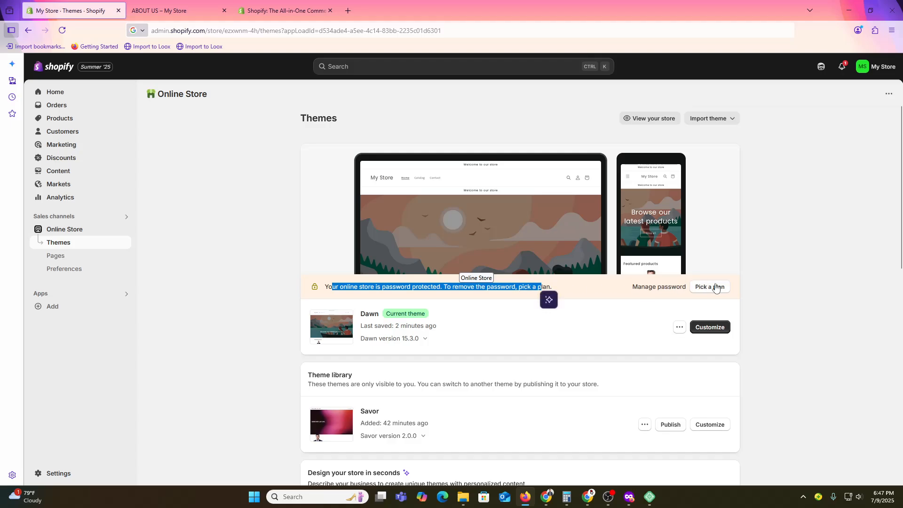
click(701, 289)
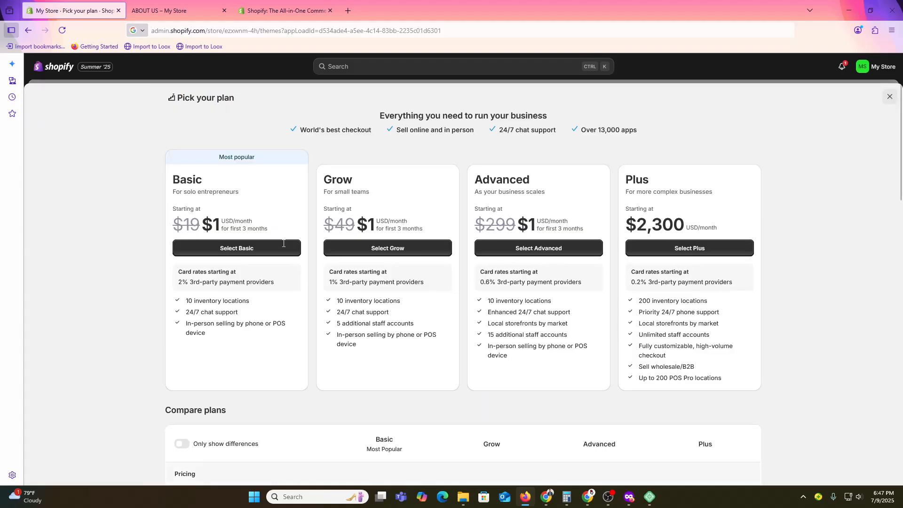
click(237, 248)
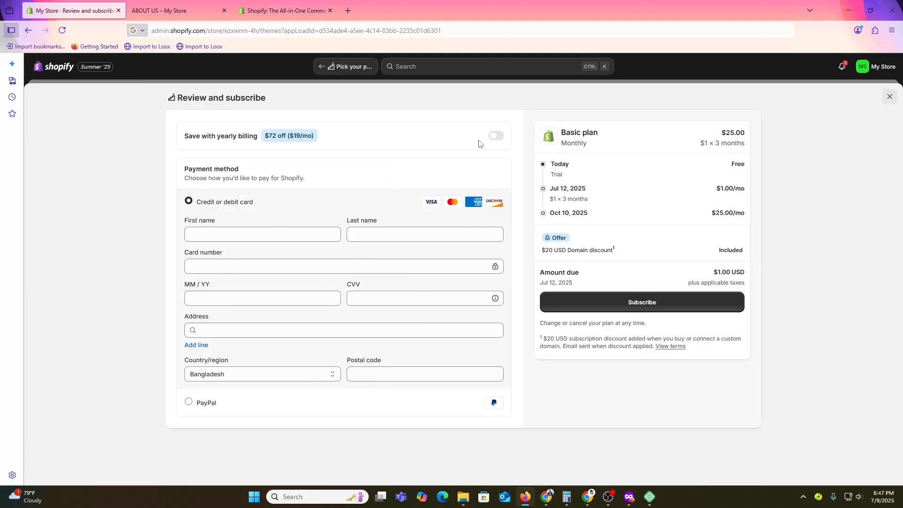
click(29, 30)
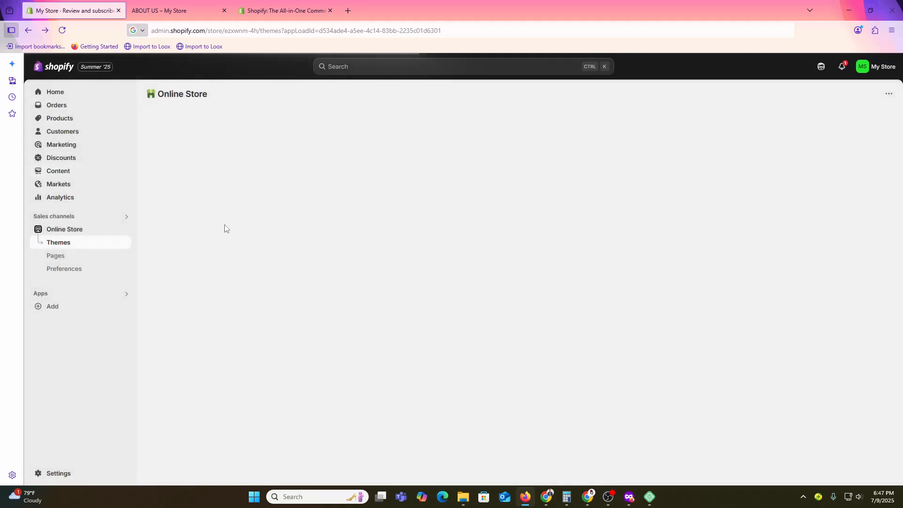